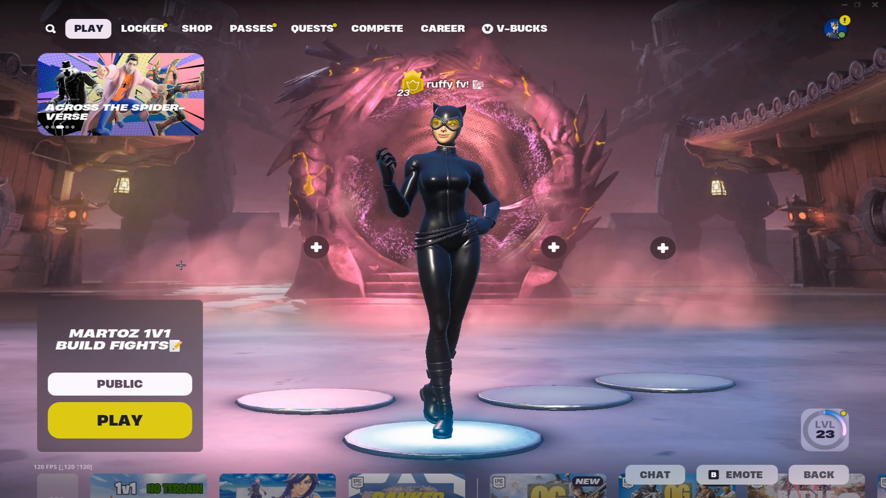
Review Fortnite's Game settings from matchmaking region through replay, energy saving and Rocket Racing options, and close the settings.
key("Escape")
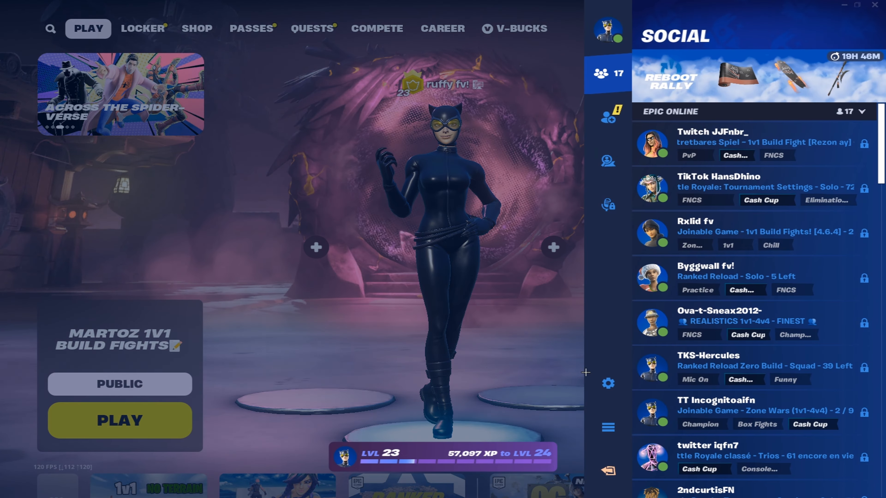
left_click(609, 384)
left_click(354, 20)
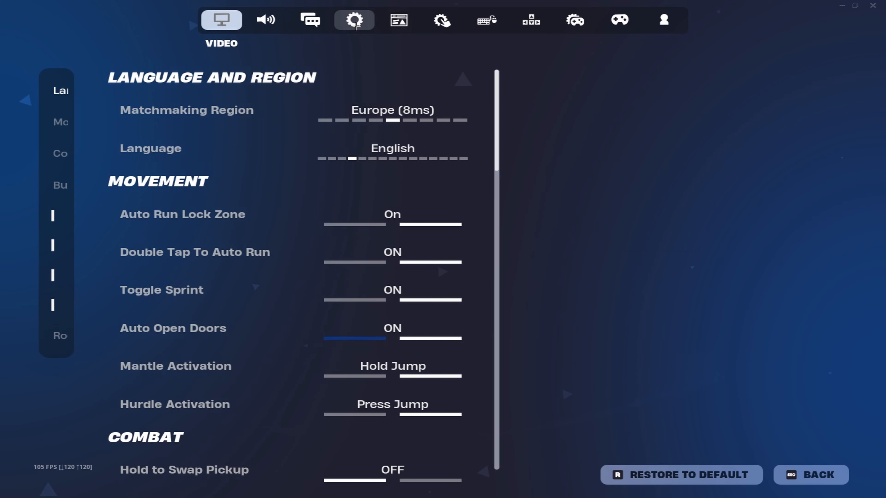
left_click_drag(493, 101, 496, 409)
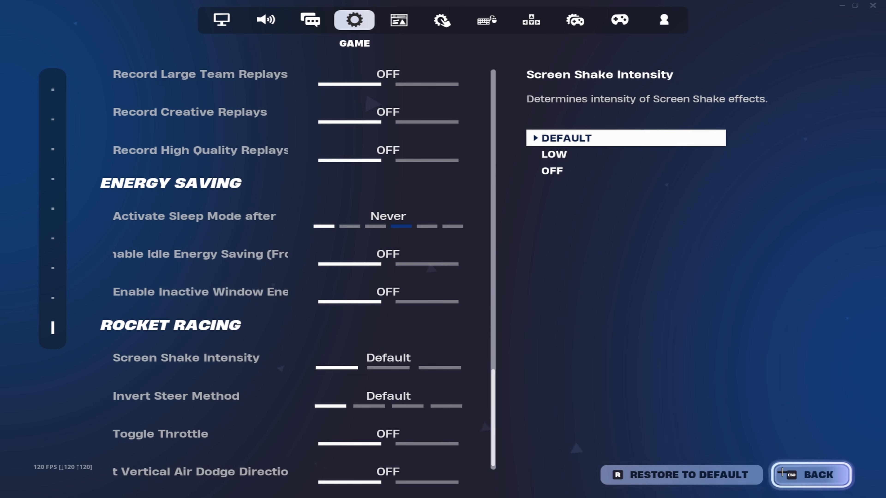
left_click(811, 475)
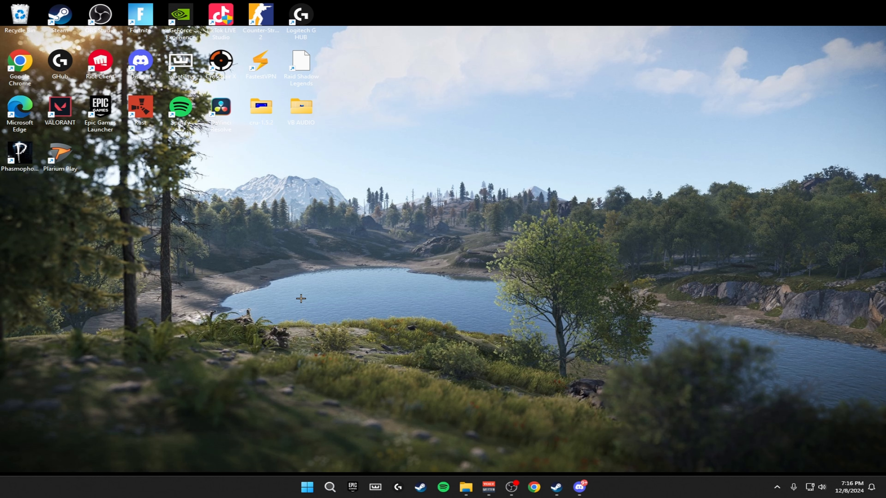
Open the Network and Sharing Centre in Windows Control Panel.
key("super")
type("cont")
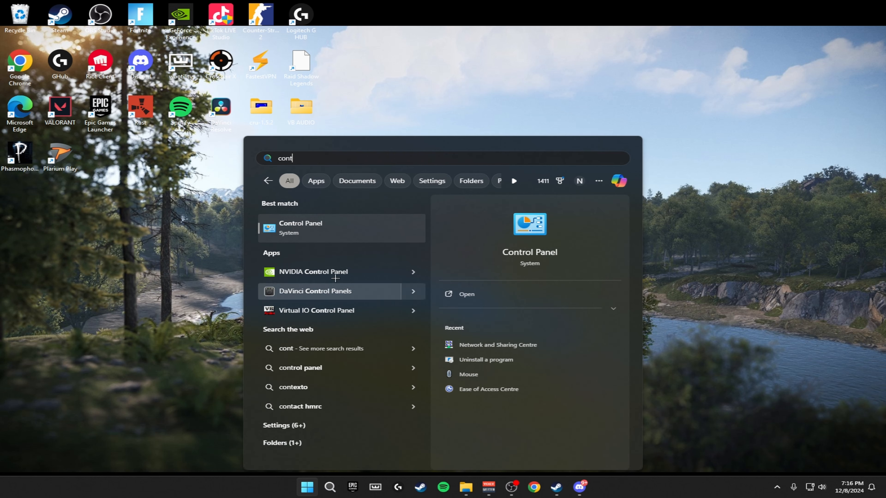
left_click(352, 228)
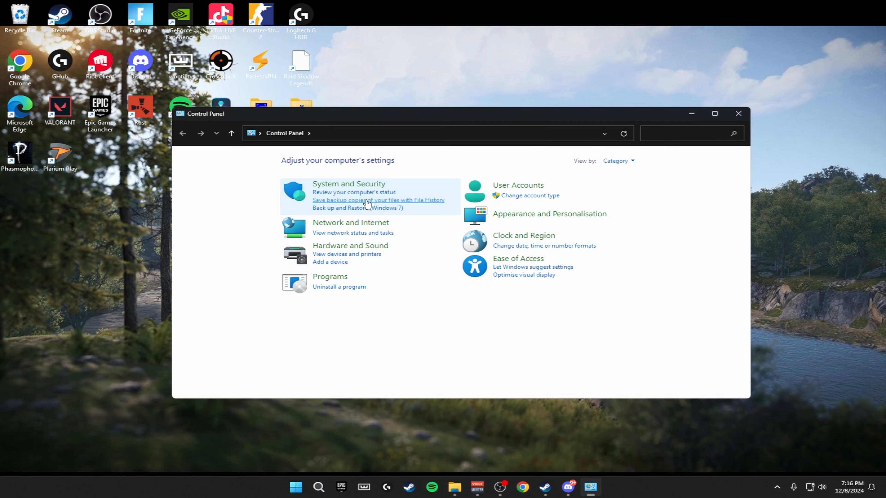
left_click(330, 223)
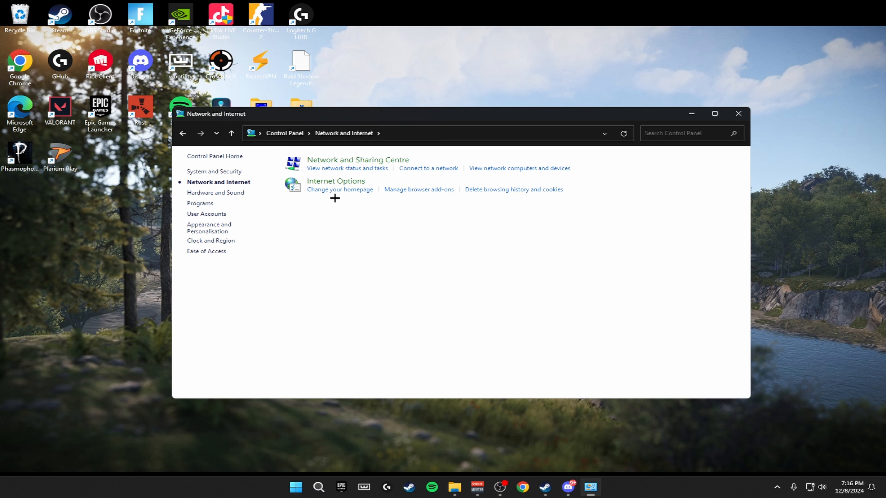
left_click(348, 161)
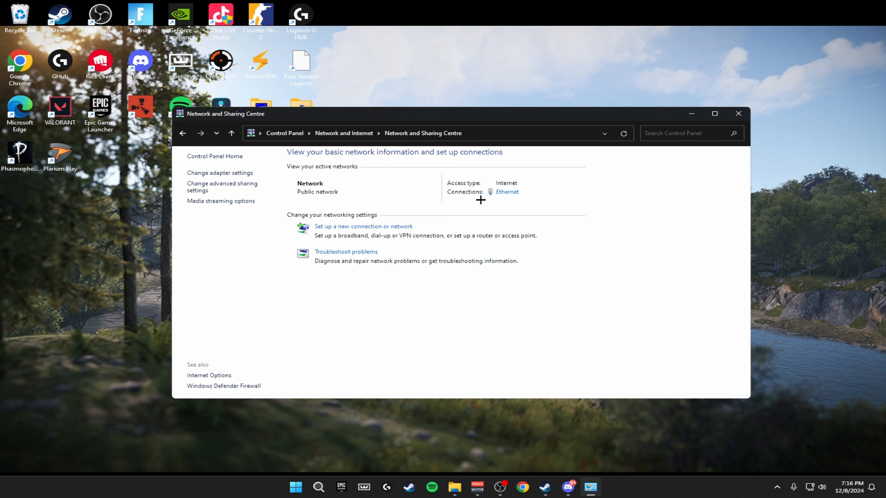
Check the driver date in the hardware details of the Ethernet connection's network adapter.
left_click(506, 193)
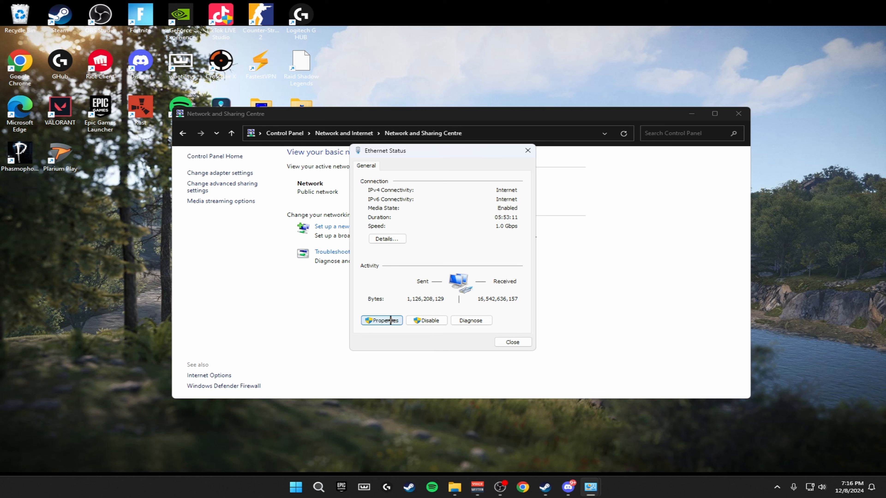
left_click(381, 321)
left_click(509, 213)
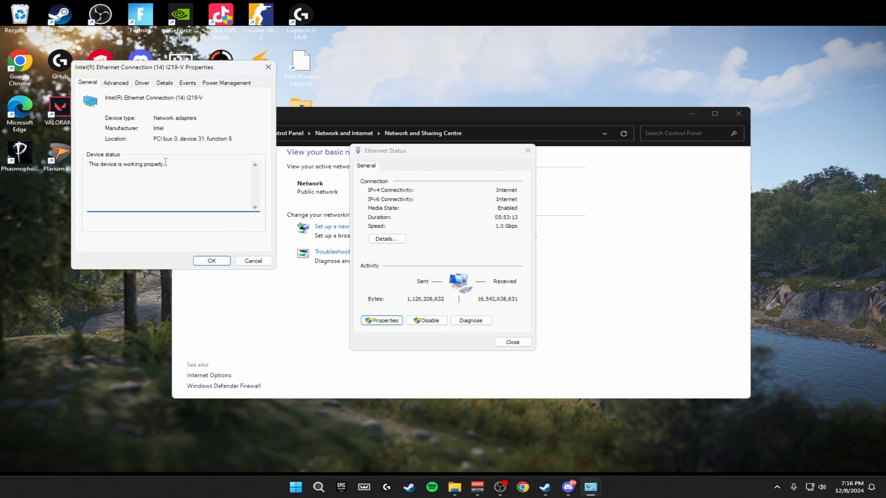
left_click(163, 84)
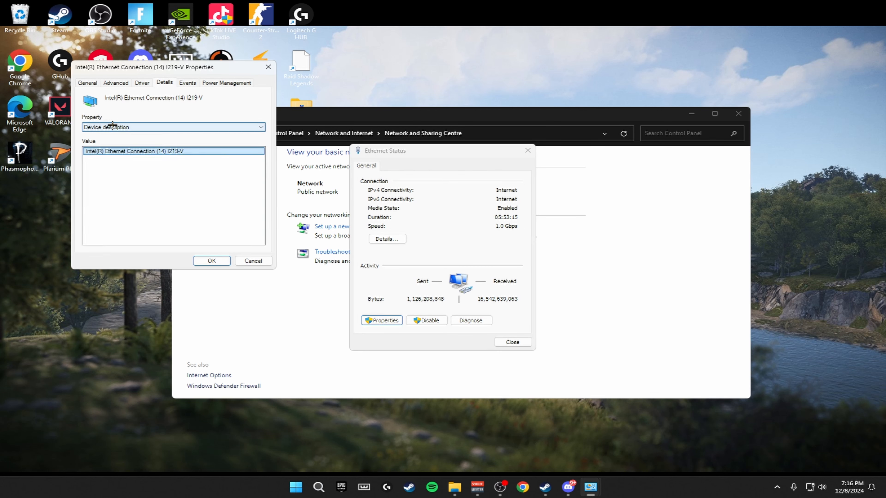
left_click(99, 128)
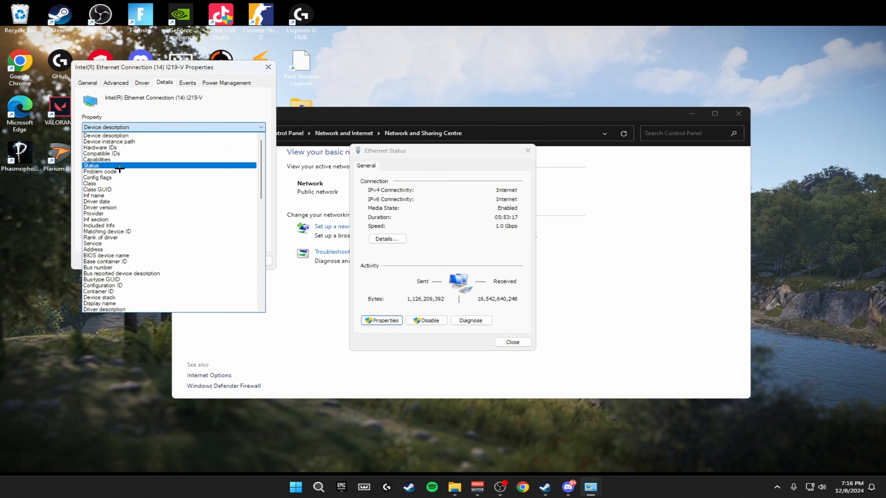
left_click(114, 202)
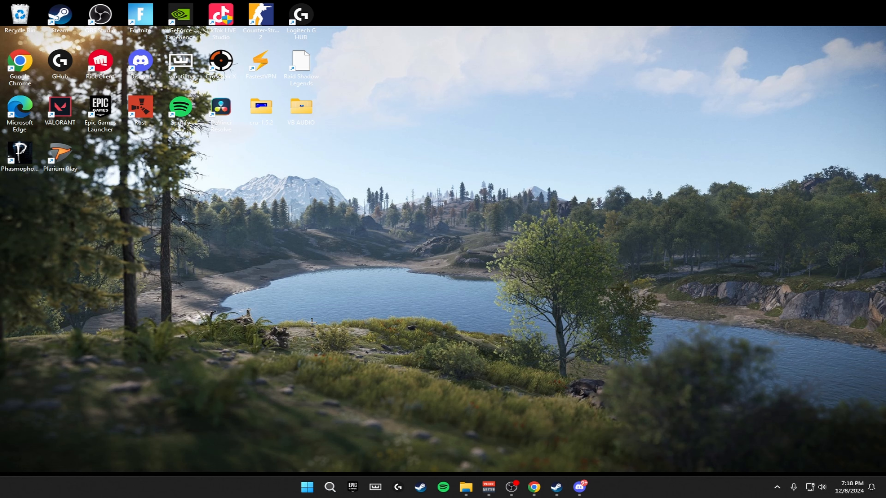
Open Intel's Network Adapter Driver for Microsoft Windows 11 download page in Chrome and activate its cookies.
left_click(534, 488)
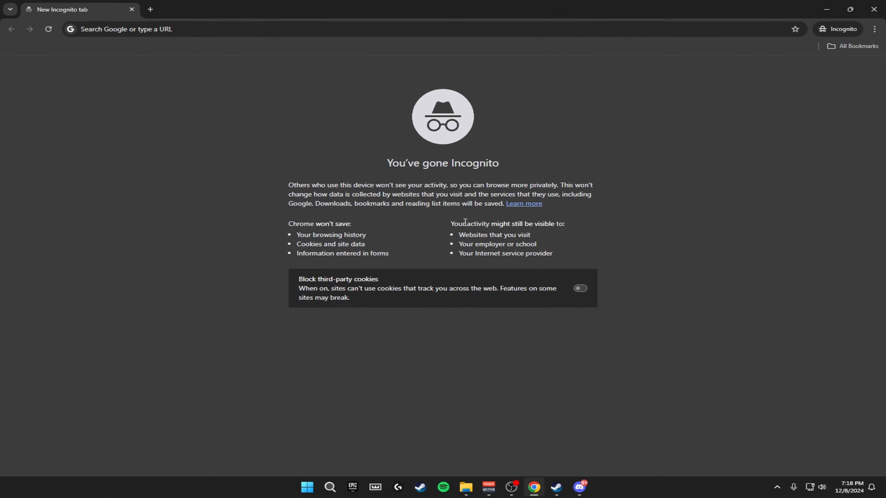
left_click(208, 30)
type("intel.com/content/www/us/en/download/727998/intel-network-adapter-driver-for-microsoft-windows-11.html")
key("Return")
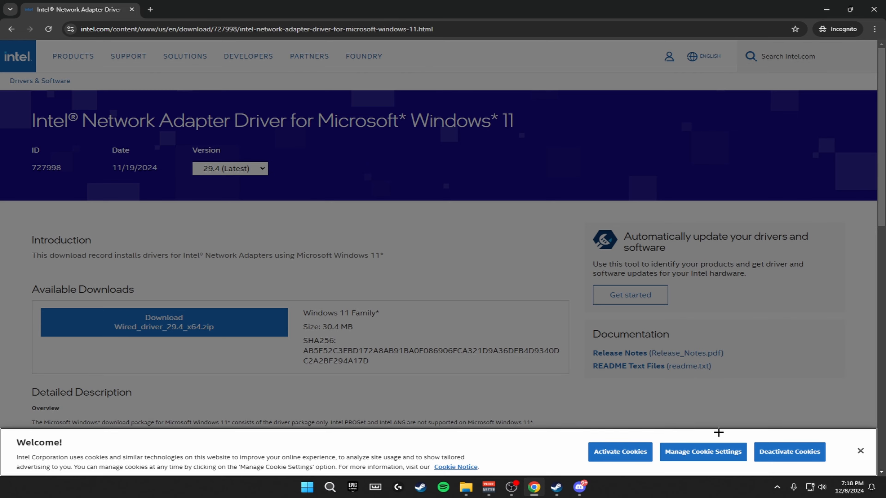
left_click(607, 450)
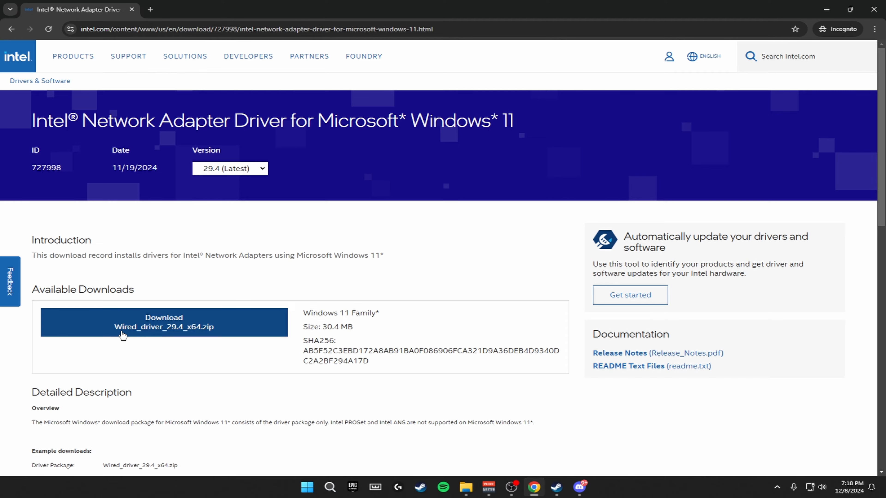
Download Wired_driver_29.4_x64.zip, accepting the Intel Software License Agreement, and save it to the desktop.
left_click(186, 335)
left_click(348, 352)
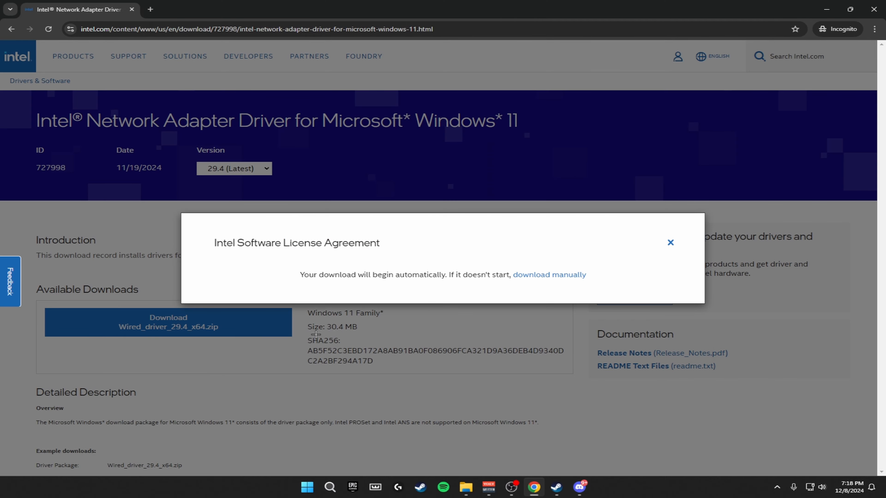
left_click(42, 124)
left_click(407, 231)
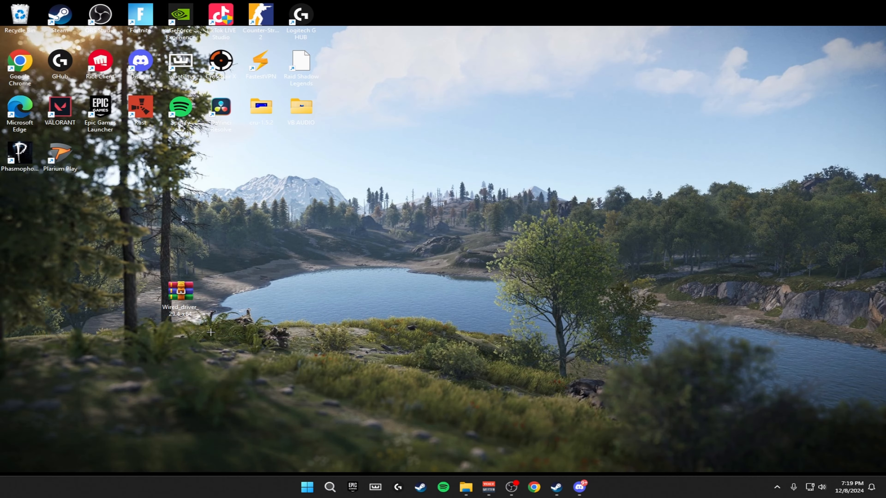
Extract the driver archive into a Wired_driver_29.4_x64 folder on the desktop and place the folder beside the archive.
double_click(181, 293)
left_click(119, 126)
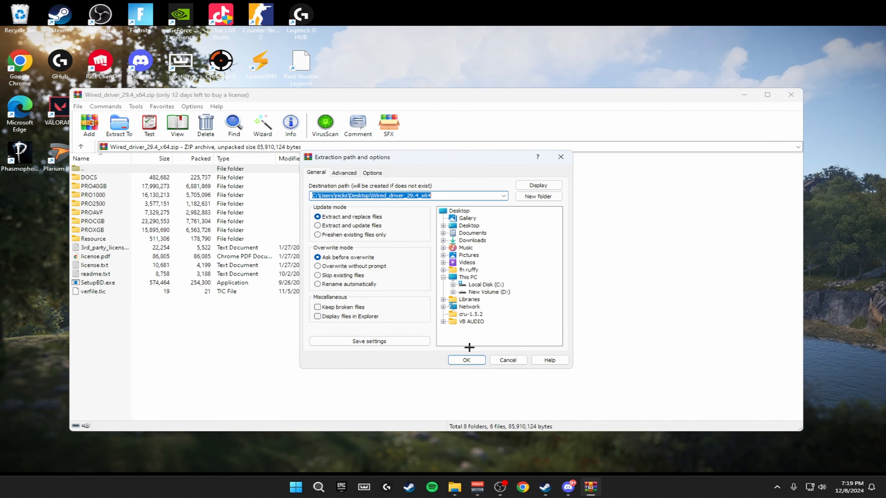
left_click(468, 349)
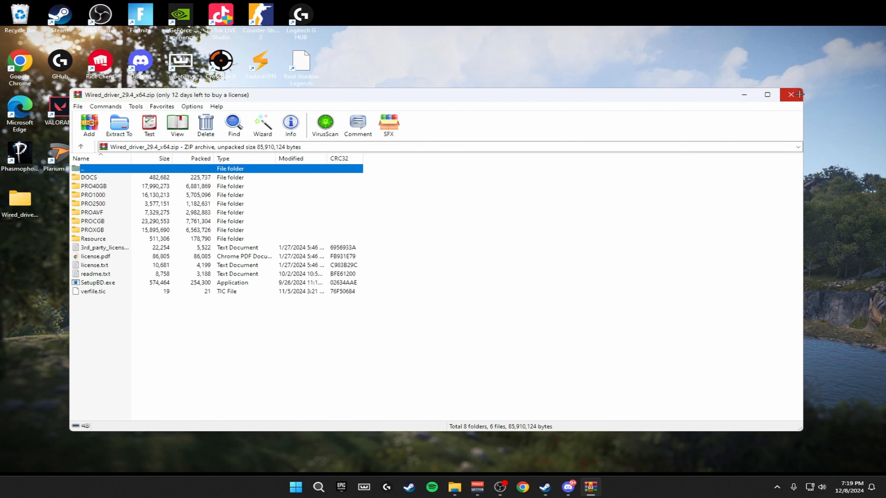
left_click(791, 96)
left_click_drag(20, 199, 221, 295)
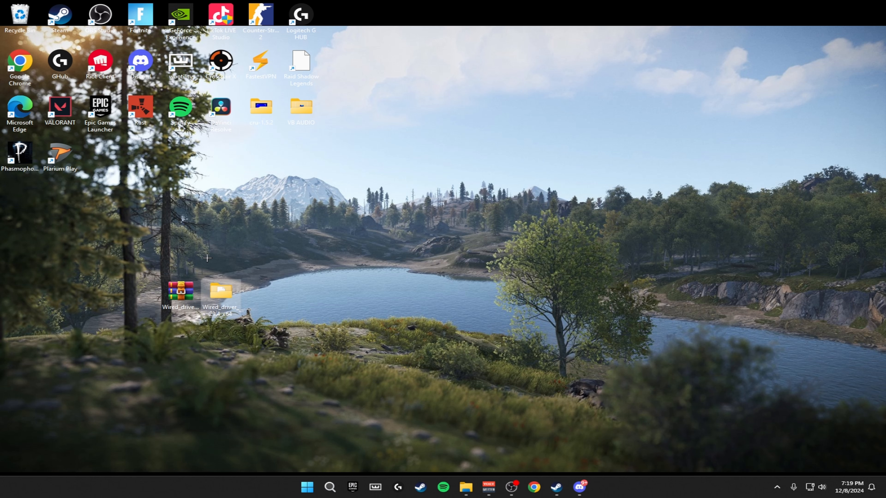
left_click(258, 286)
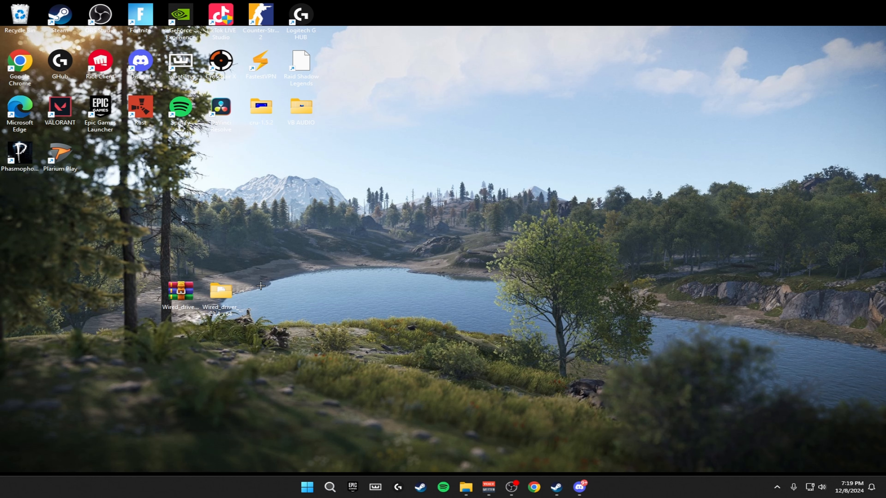
Install the Intel network drivers with SetupBD from the extracted folder, and move the driver archive to the Recycle Bin.
double_click(219, 290)
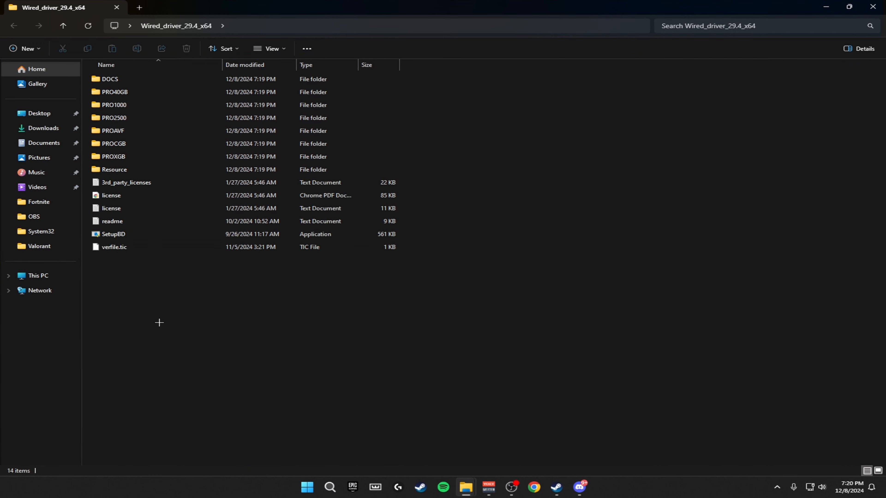
double_click(131, 234)
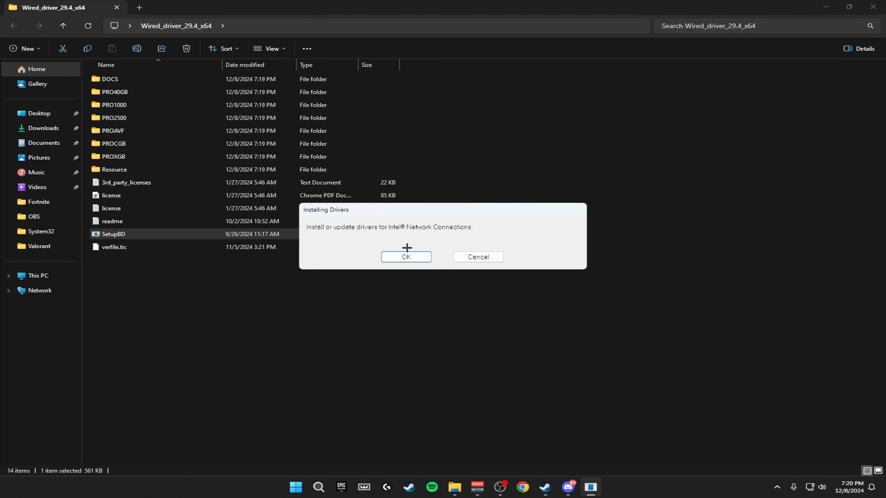
mouse_move(340, 212)
left_mouse_down()
mouse_move(388, 209)
mouse_move(342, 214)
left_mouse_up()
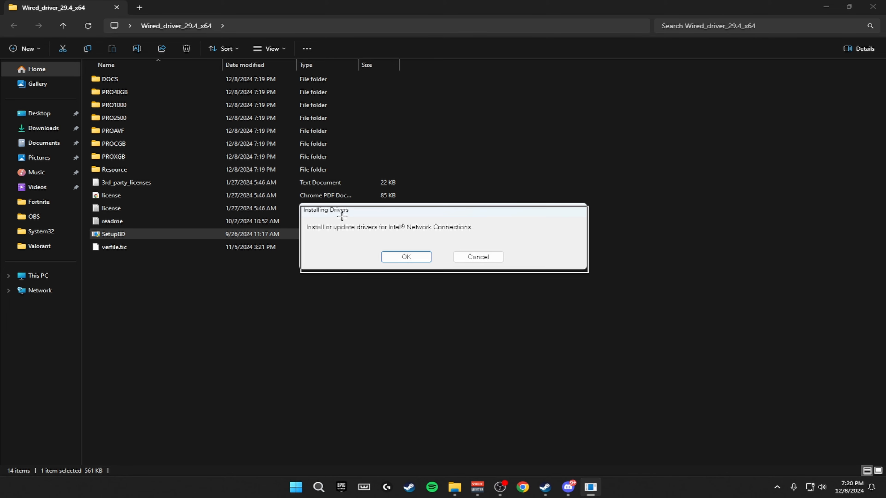
left_click(413, 259)
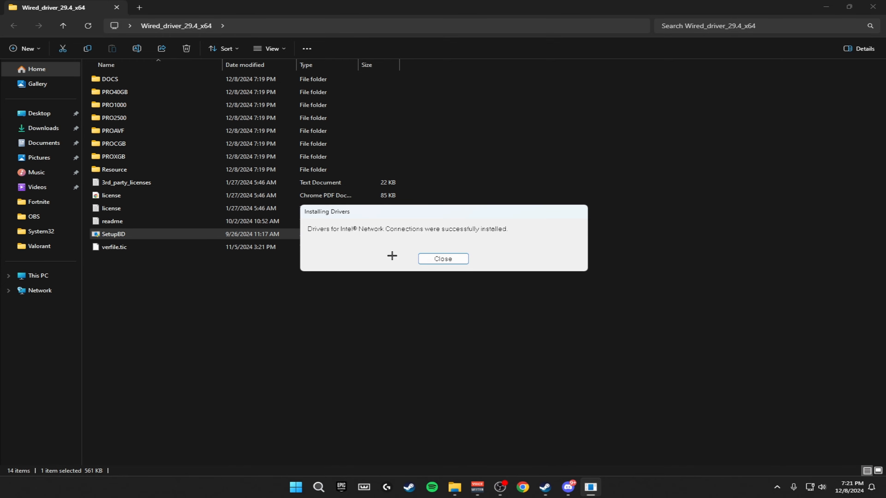
left_click(443, 258)
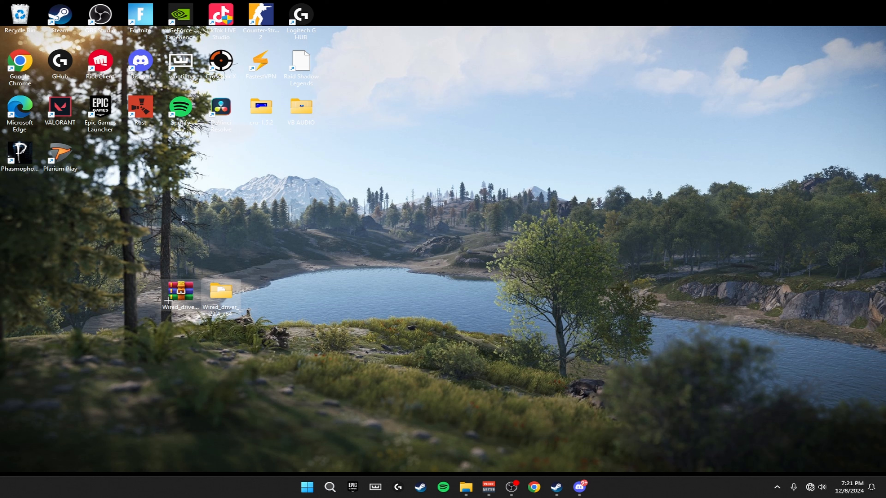
left_click_drag(168, 300, 19, 17)
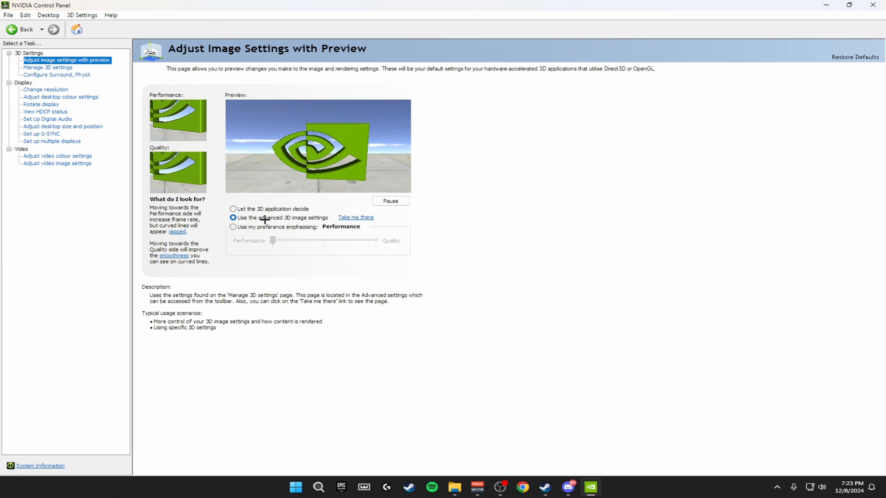
Try the image preference emphasising Performance in NVIDIA Control Panel, and return to using the advanced 3D image settings.
left_click(234, 227)
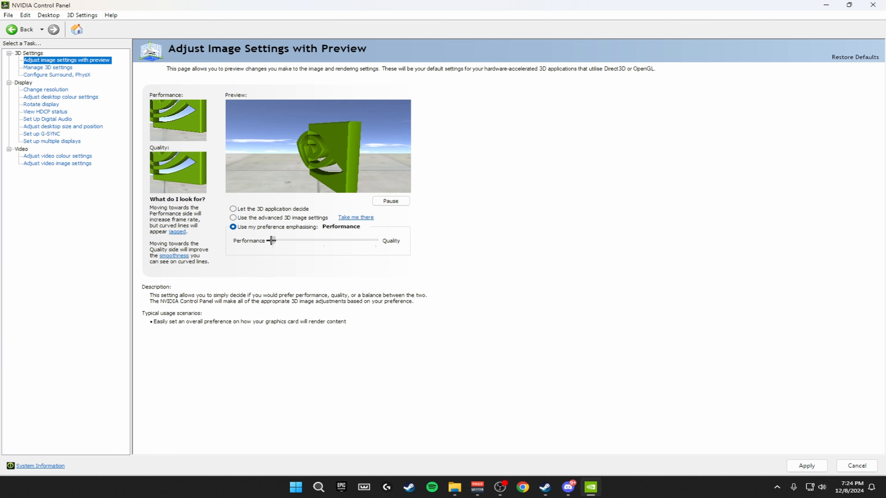
left_click_drag(271, 240, 253, 246)
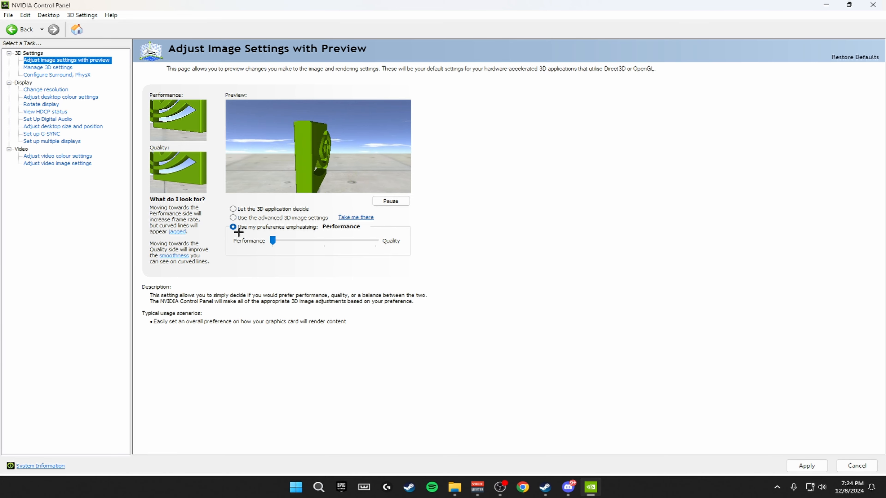
left_click(241, 218)
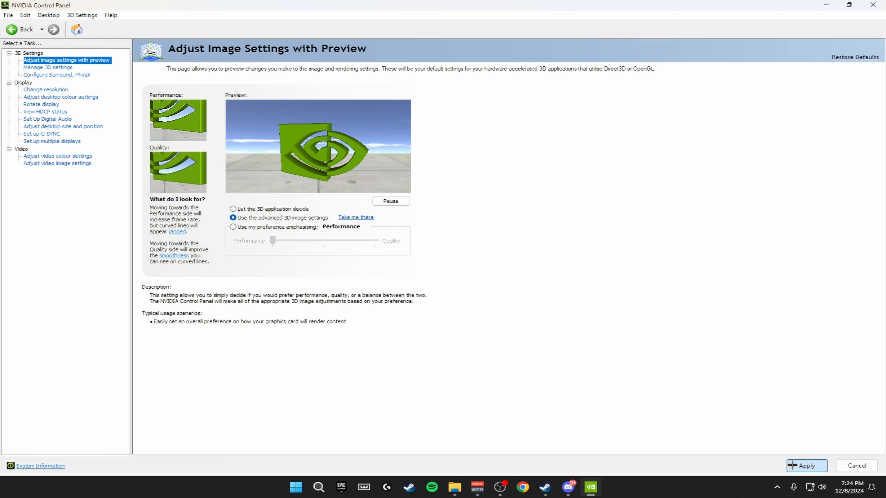
Open the Manage 3D settings page and review the global settings list.
left_click(58, 68)
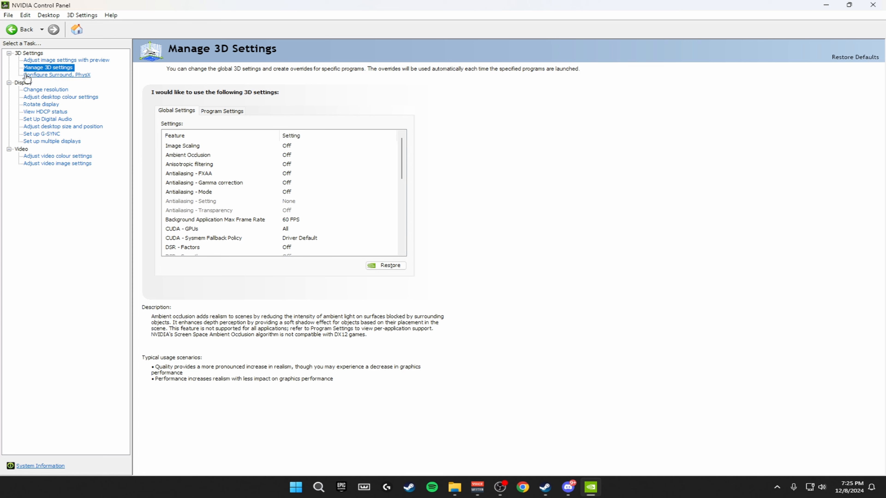
mouse_move(402, 163)
left_mouse_down()
mouse_move(402, 213)
mouse_move(401, 157)
left_mouse_up()
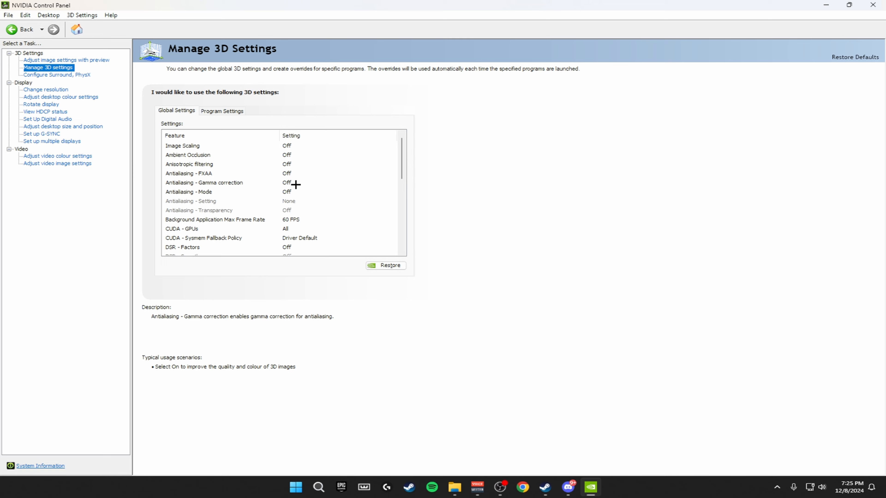
scroll(401, 182, "down", 3)
scroll(391, 150, "up", 3)
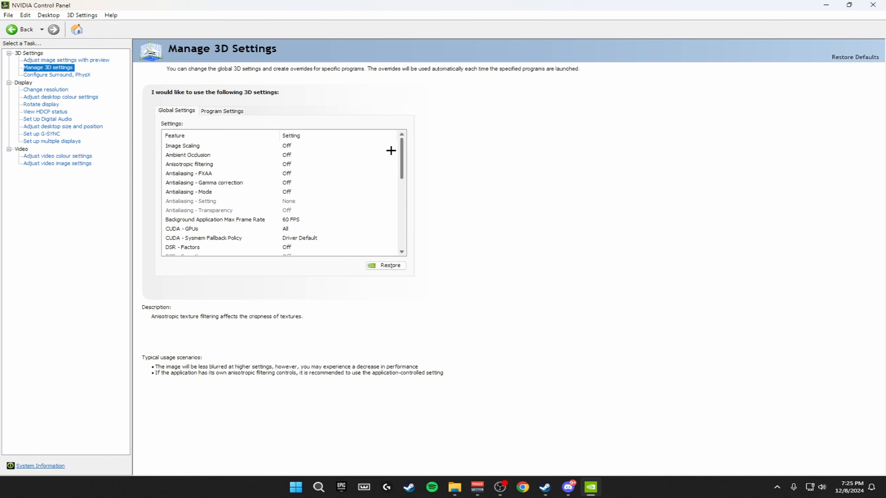